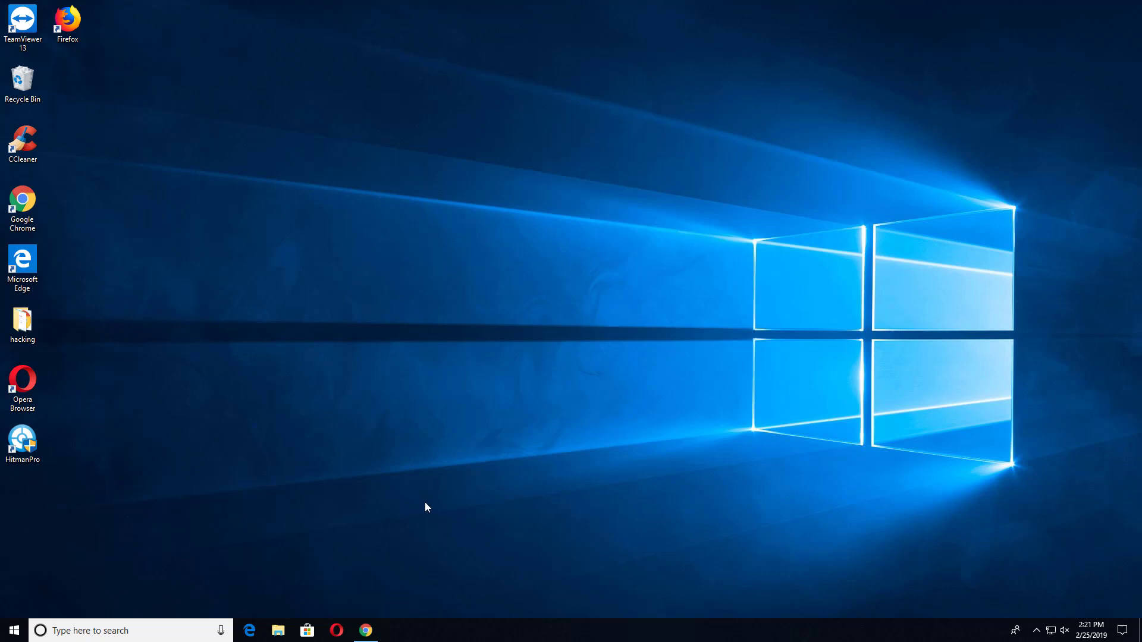
Restore the Chrome window showing the Gmail inbox and open the account avatar menu
click(374, 632)
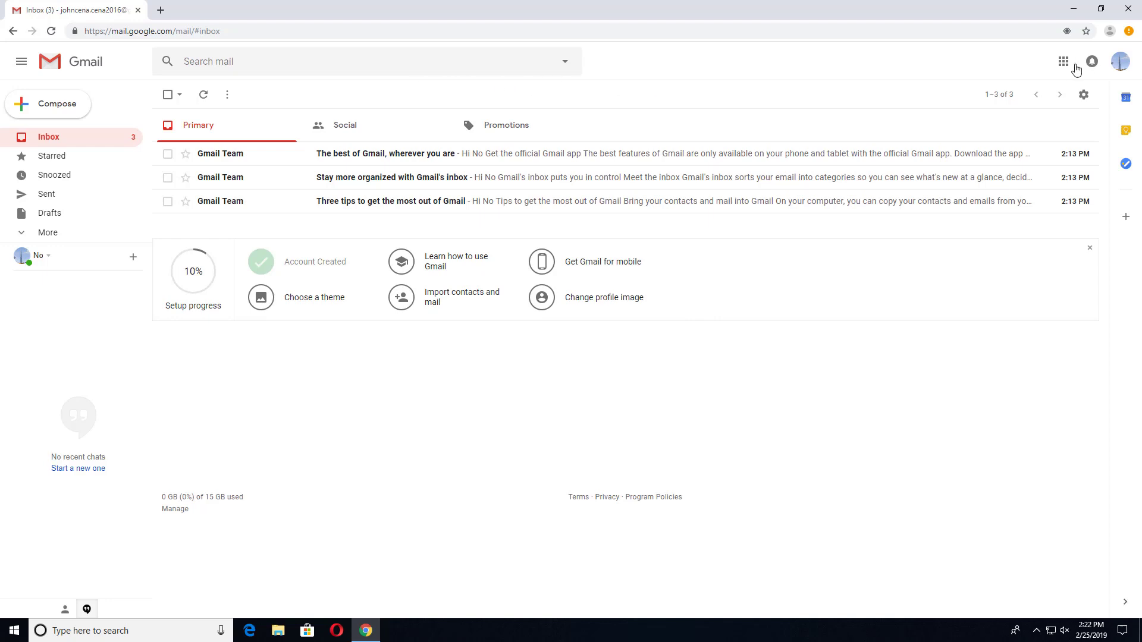
click(1120, 62)
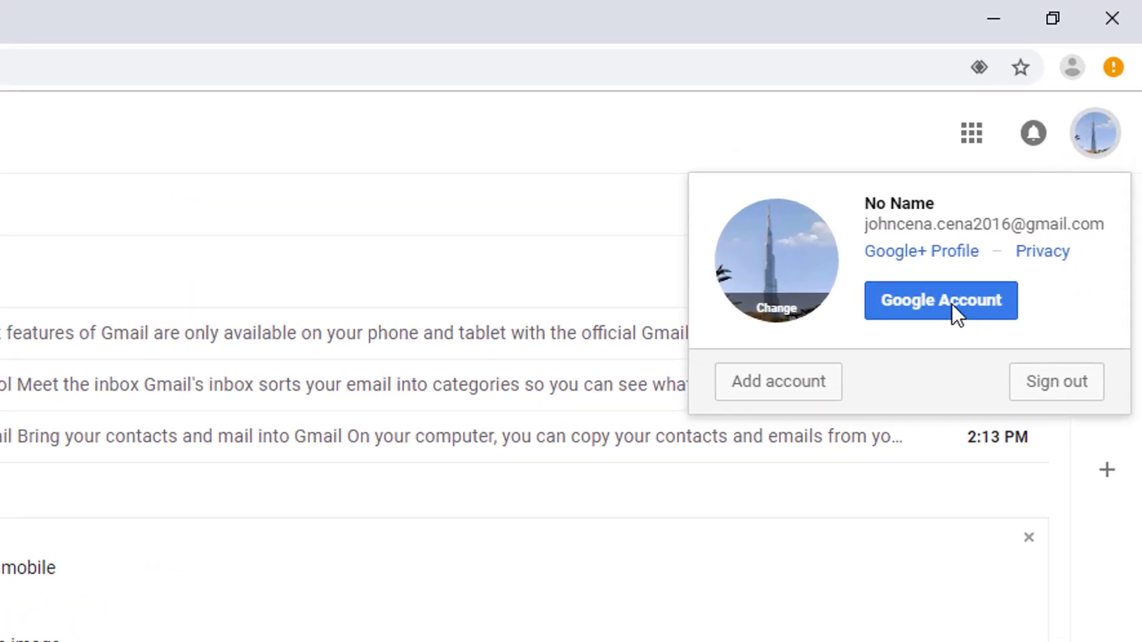
From Google Account's Data & personalization section, open 'Delete a service or your account'
click(951, 303)
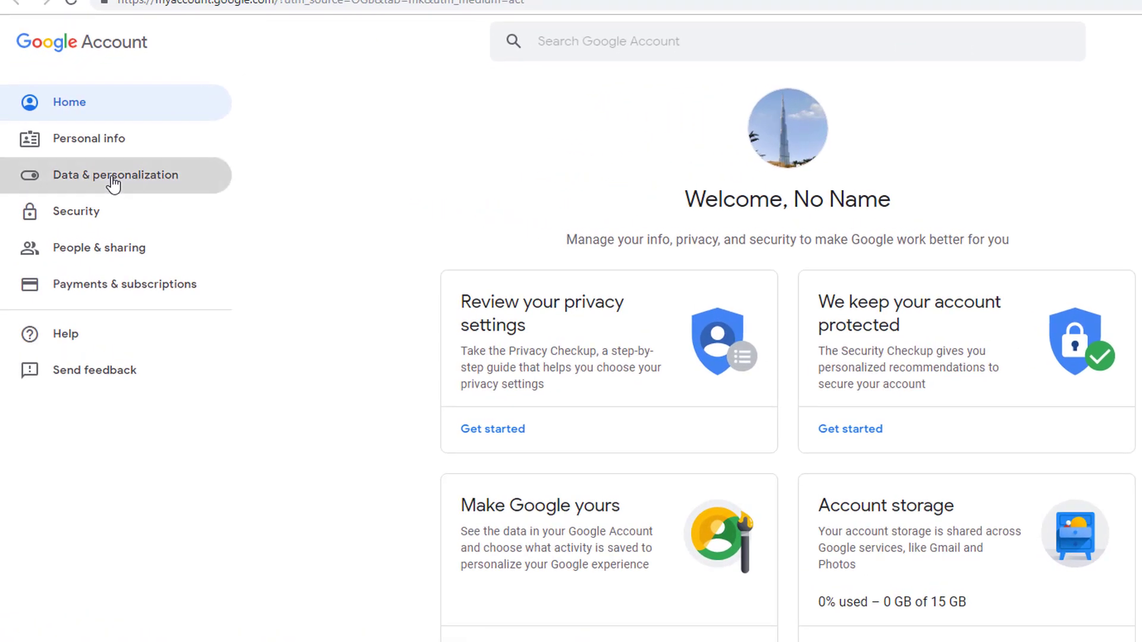
click(113, 184)
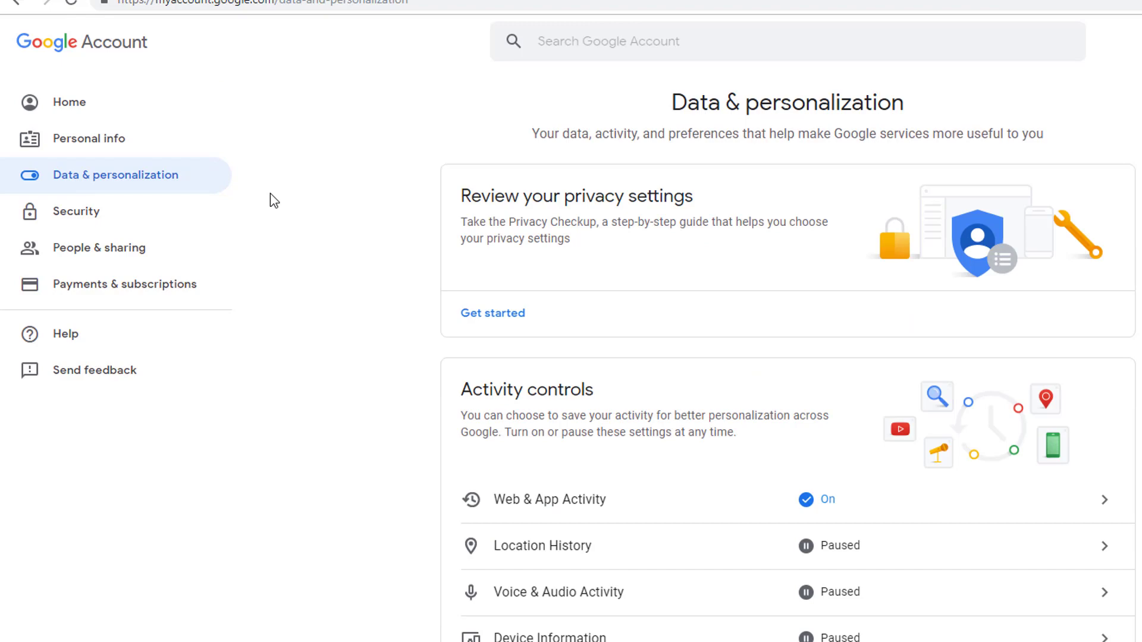
scroll(309, 318, down, 8)
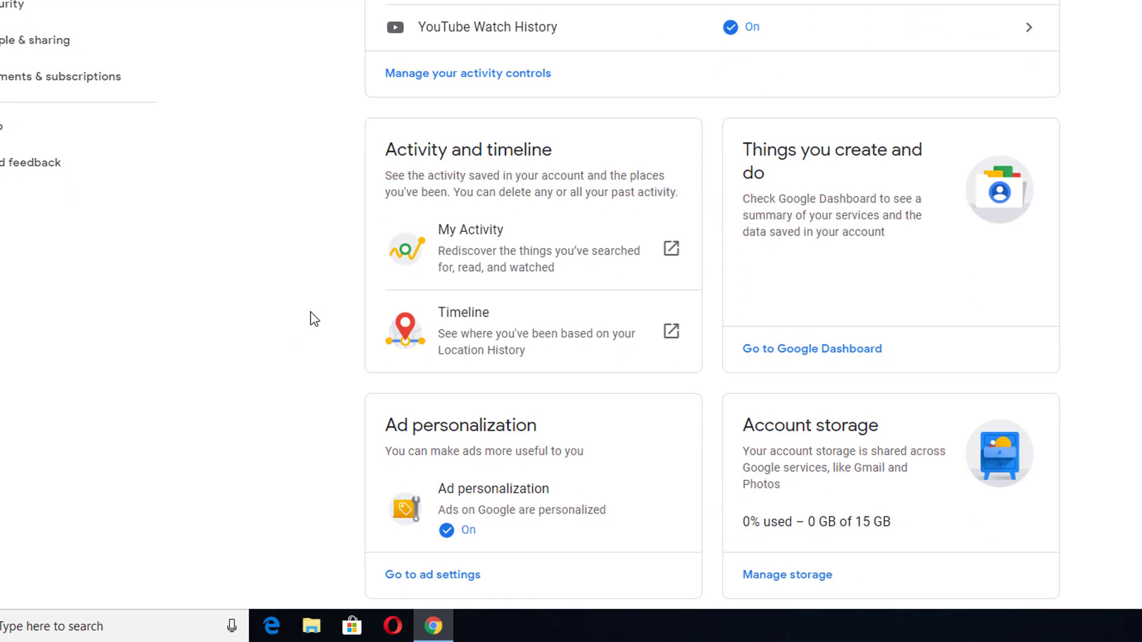
scroll(314, 319, down, 8)
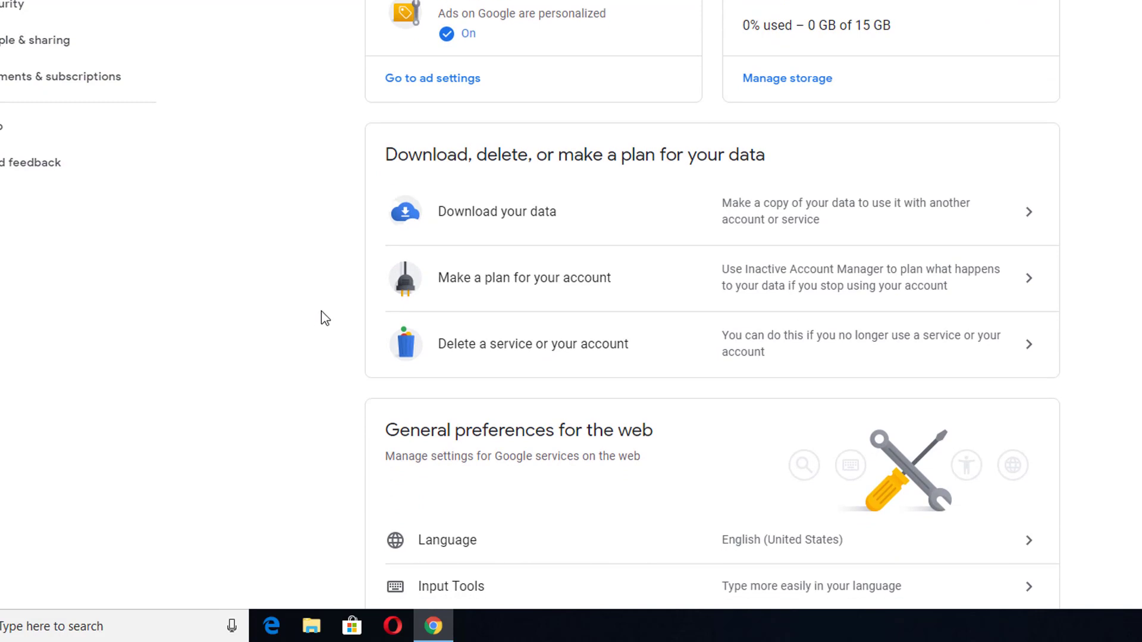
click(578, 346)
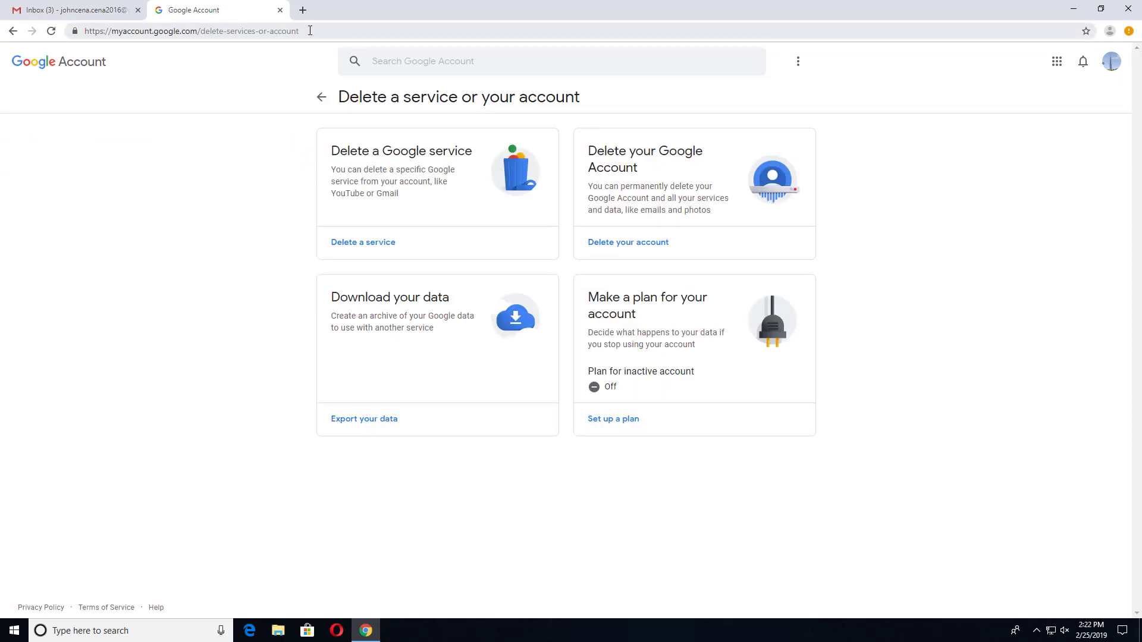
Choose 'Delete a service' and start the password identity check
drag(296, 31, 84, 31)
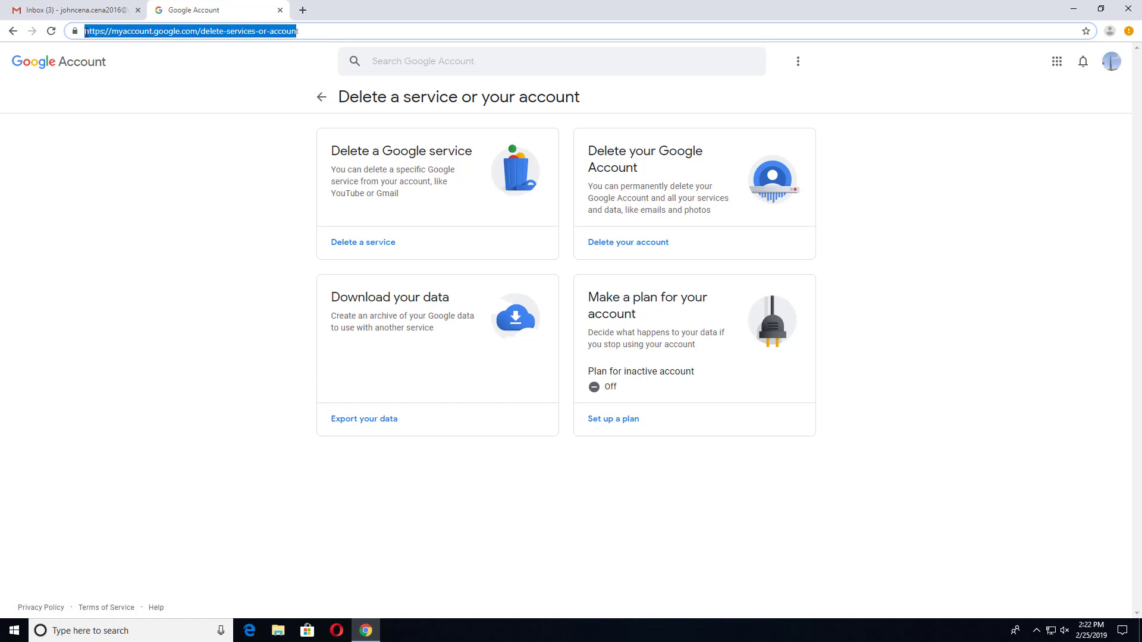
click(213, 132)
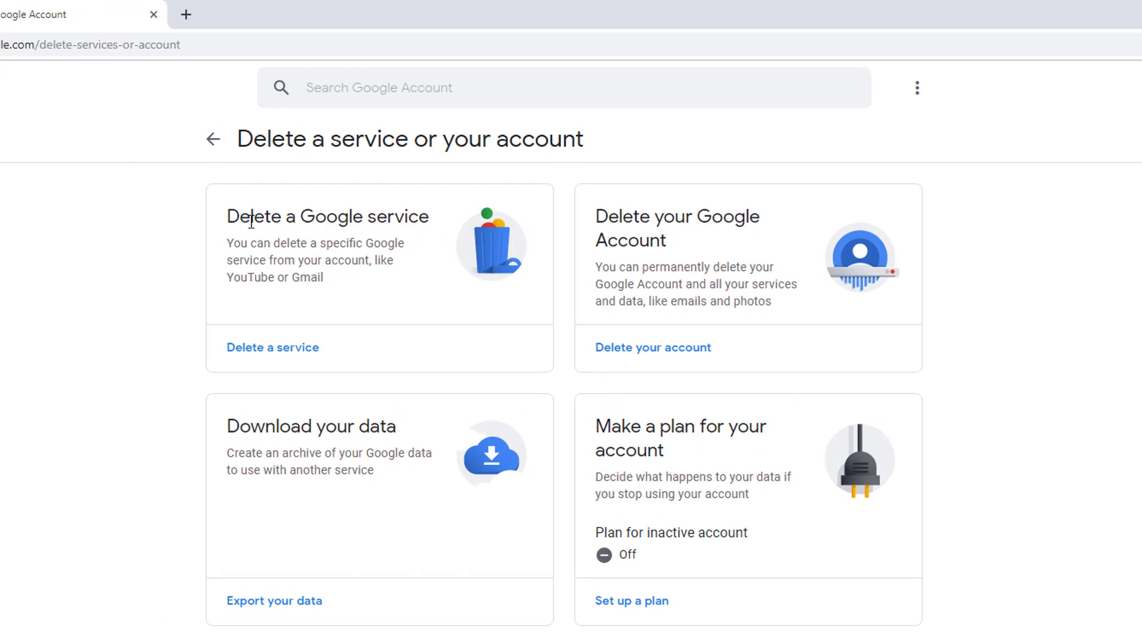
click(312, 349)
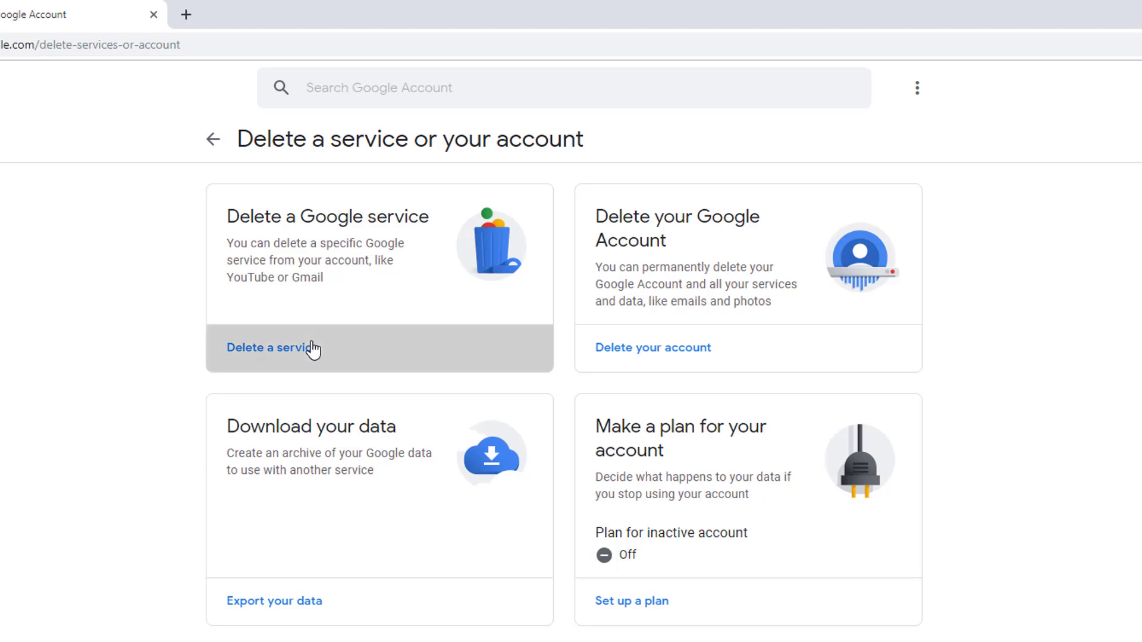
click(455, 264)
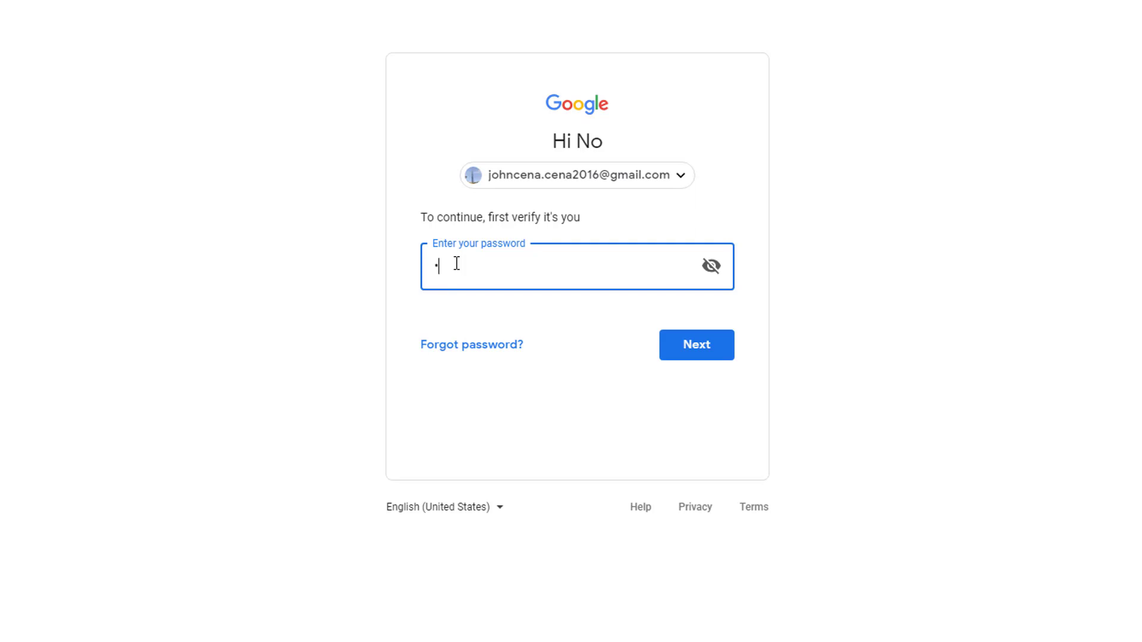
Verify identity with the account password and a texted code, then start deleting Gmail
text(•••••••••)
key(Return)
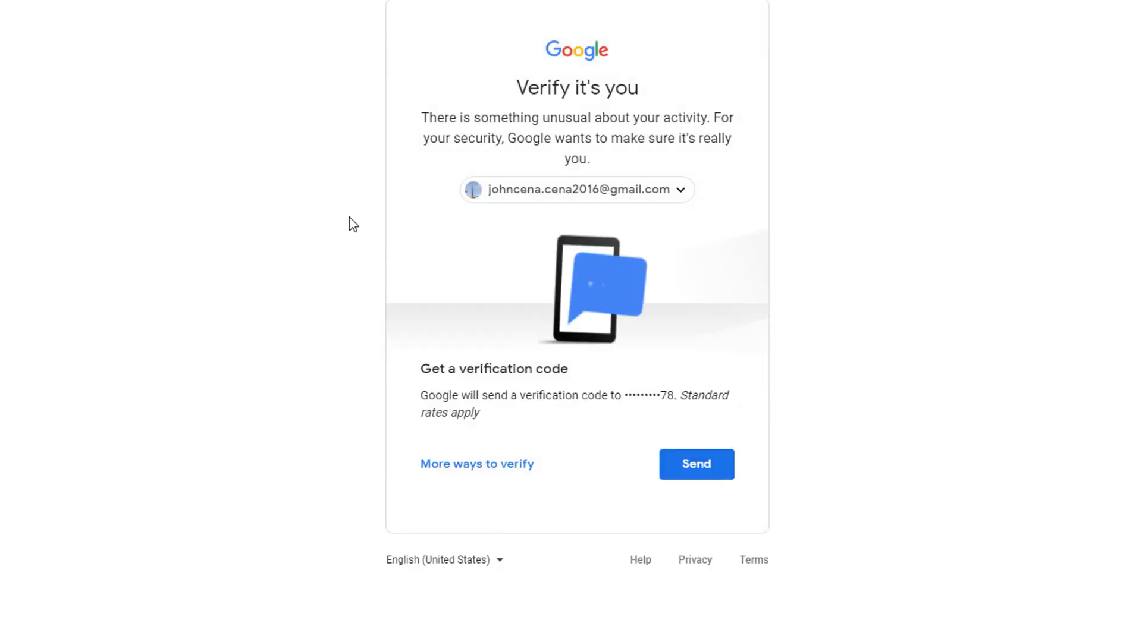
click(708, 472)
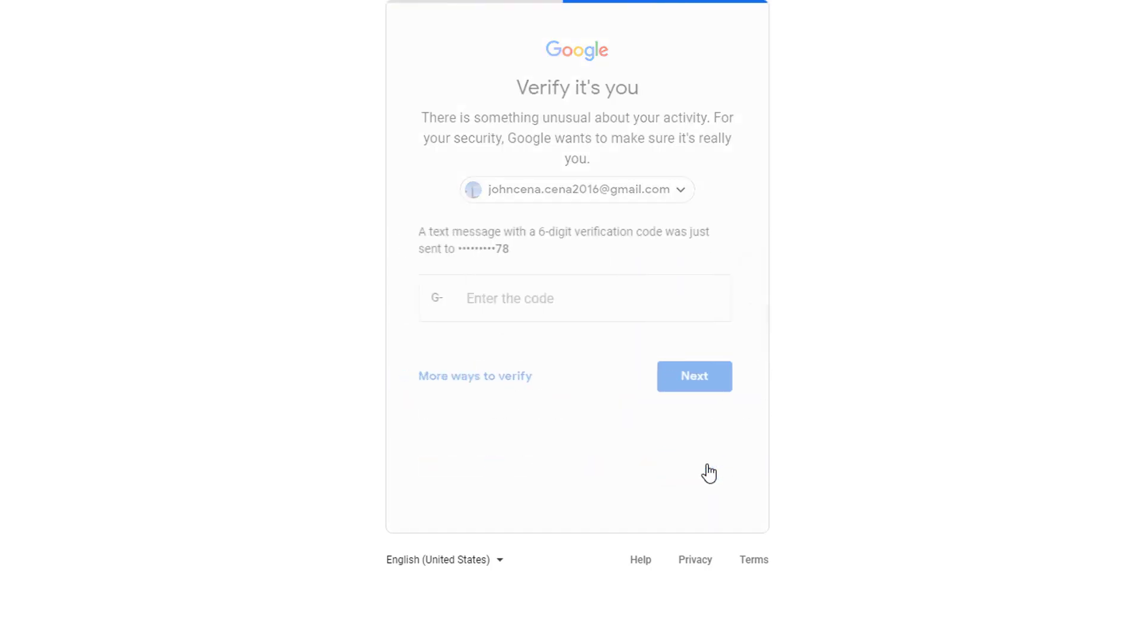
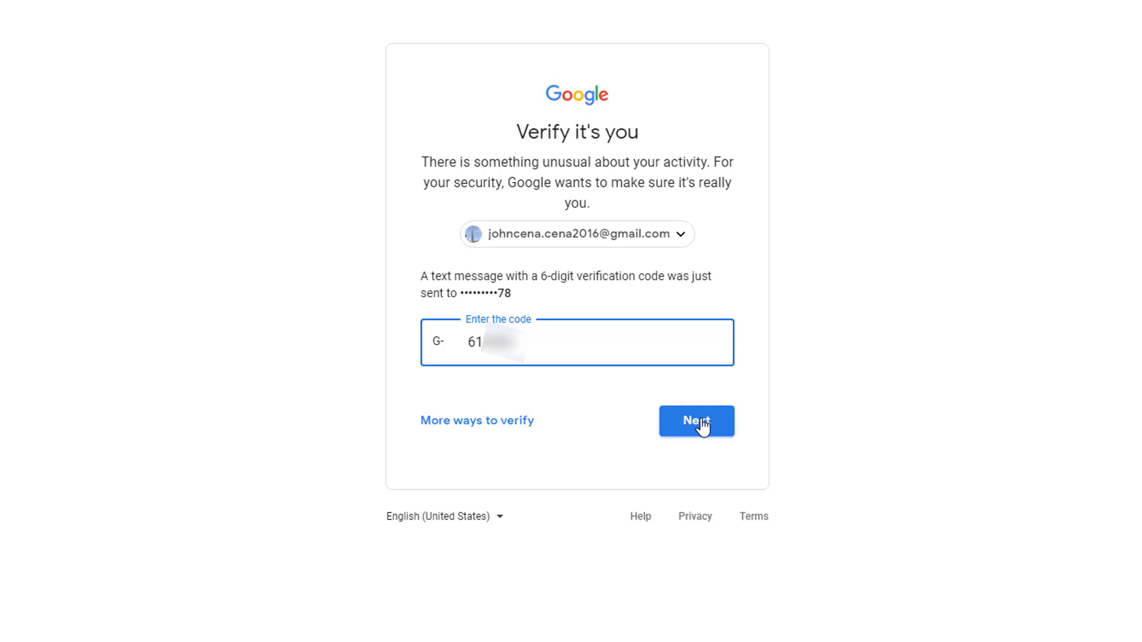
click(696, 421)
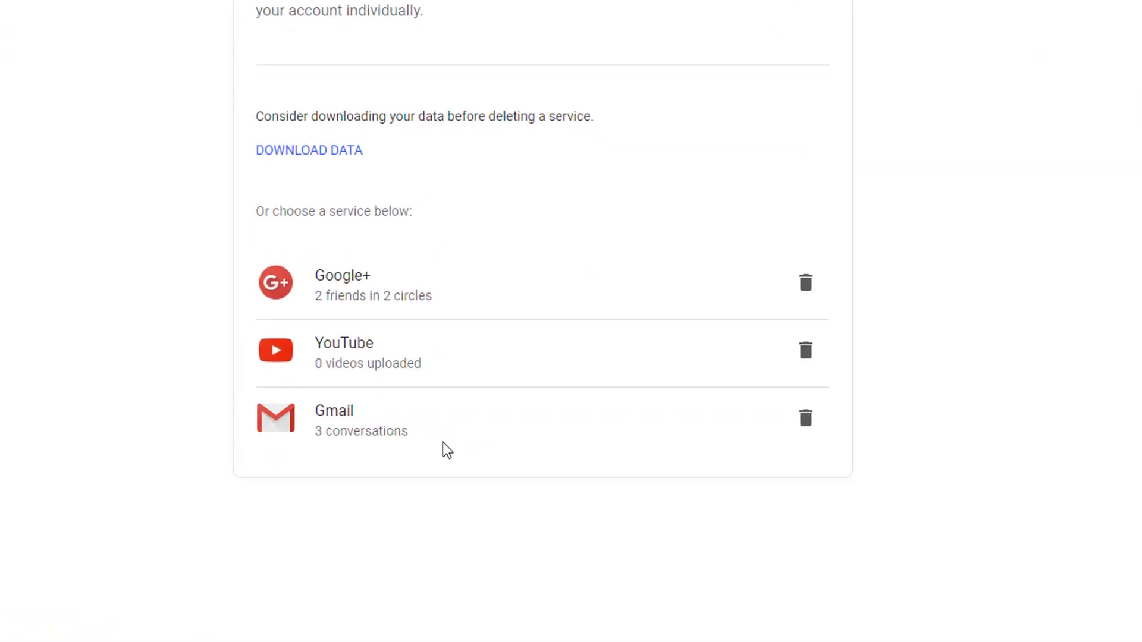
click(810, 421)
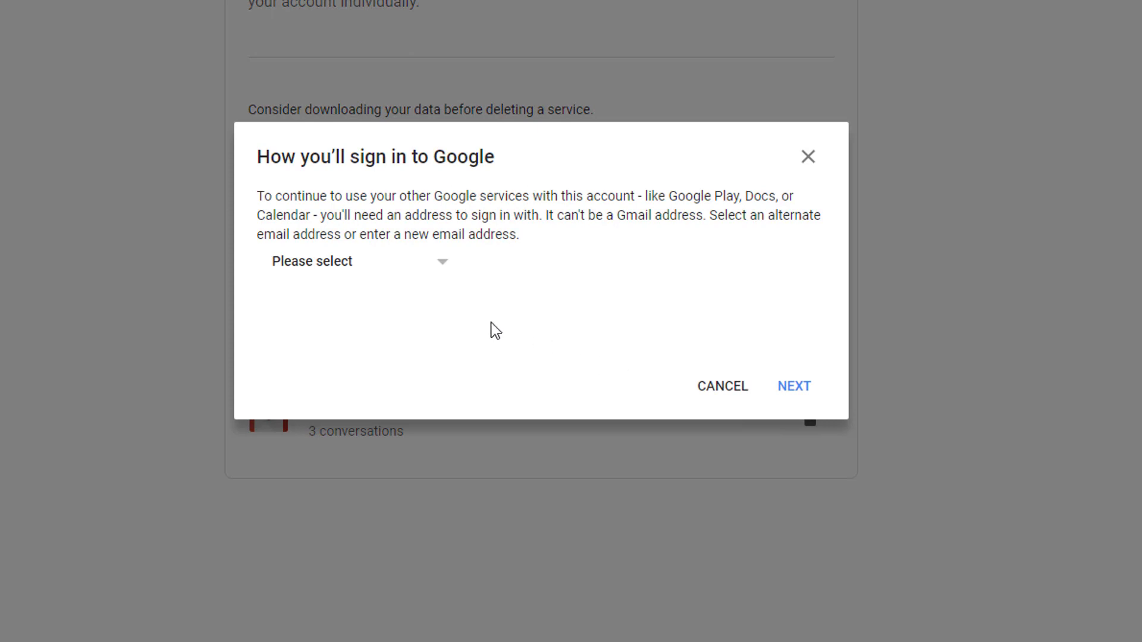
Set a new Hotmail address as the sign-in email and send it a verification email
click(349, 264)
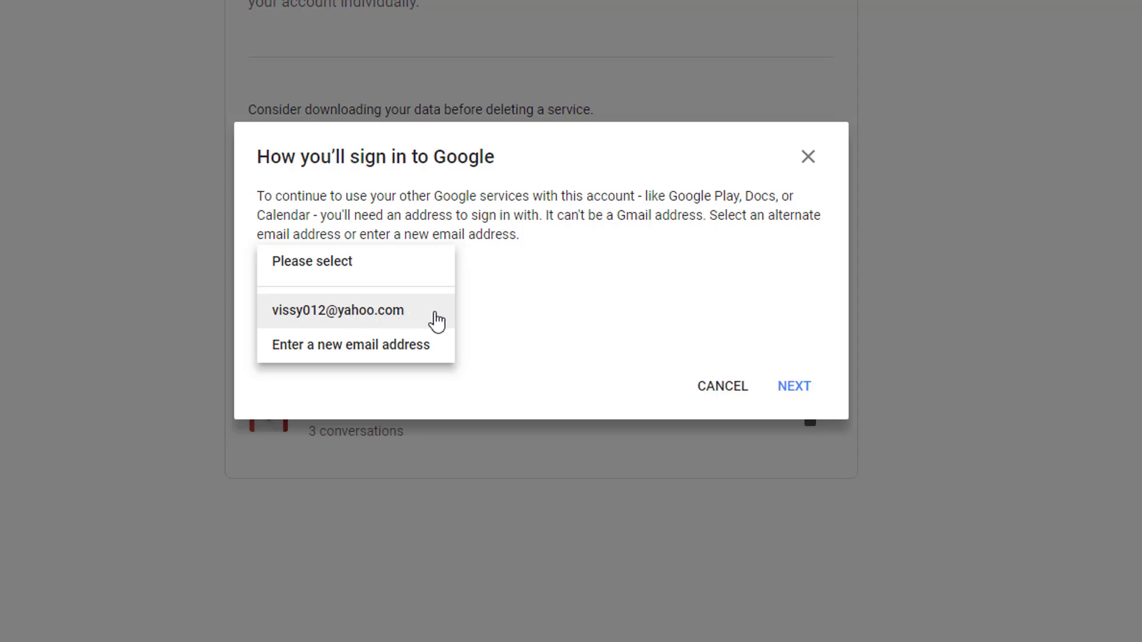
click(421, 353)
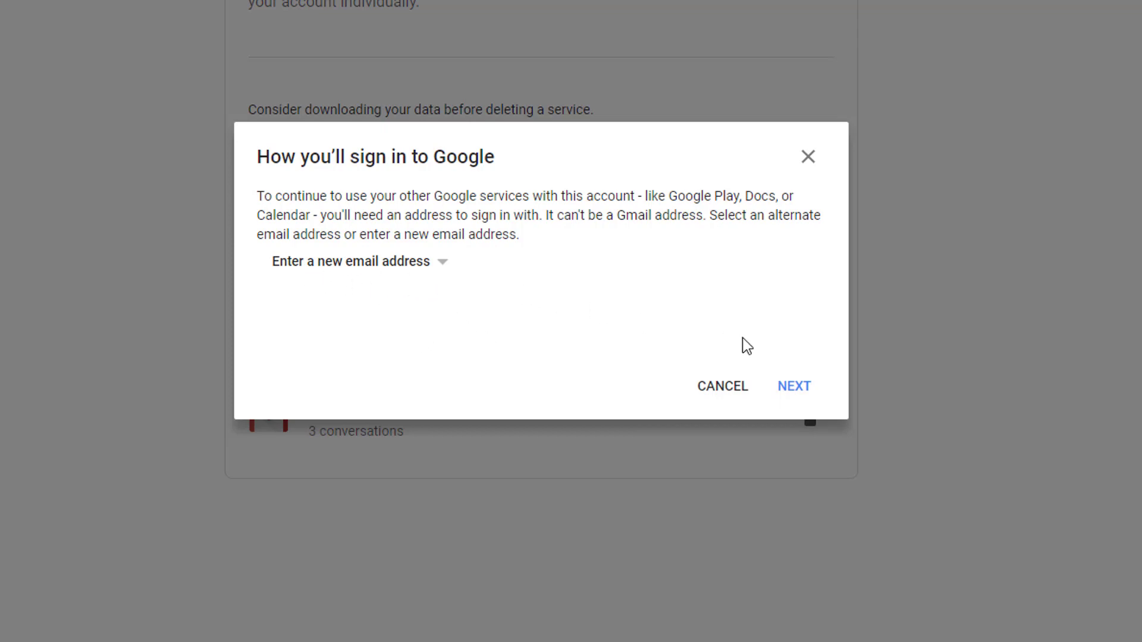
click(799, 389)
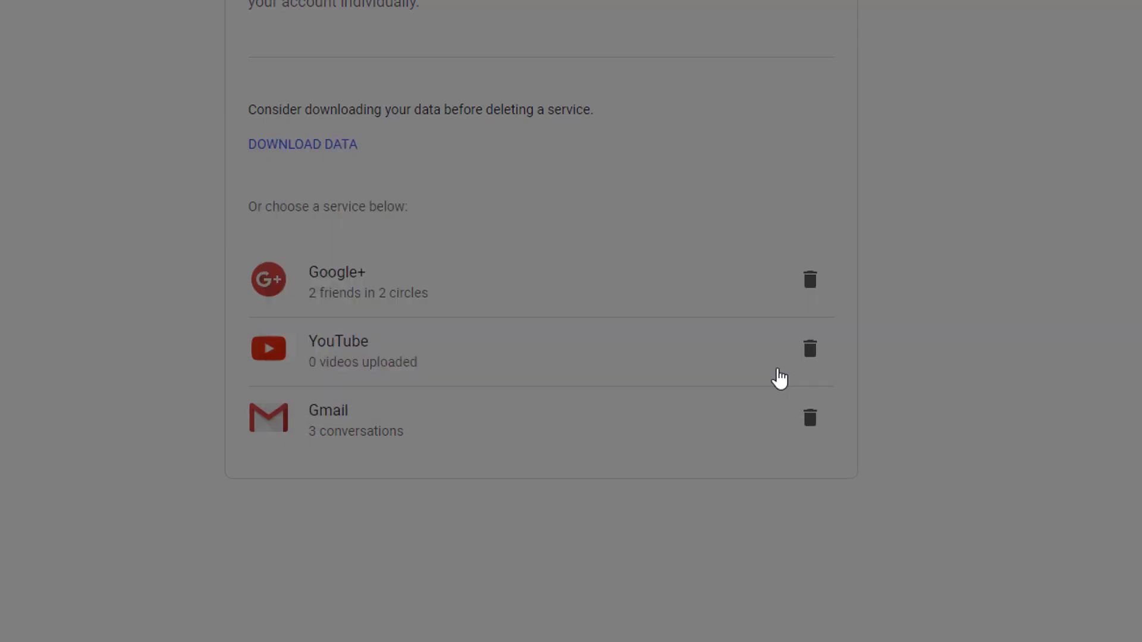
click(501, 268)
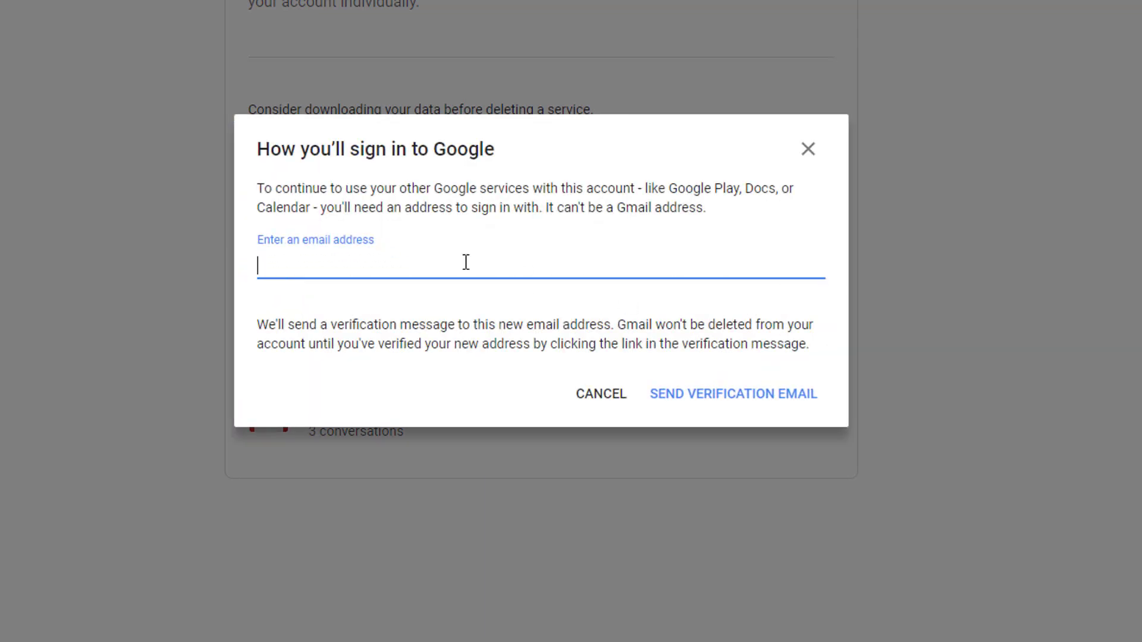
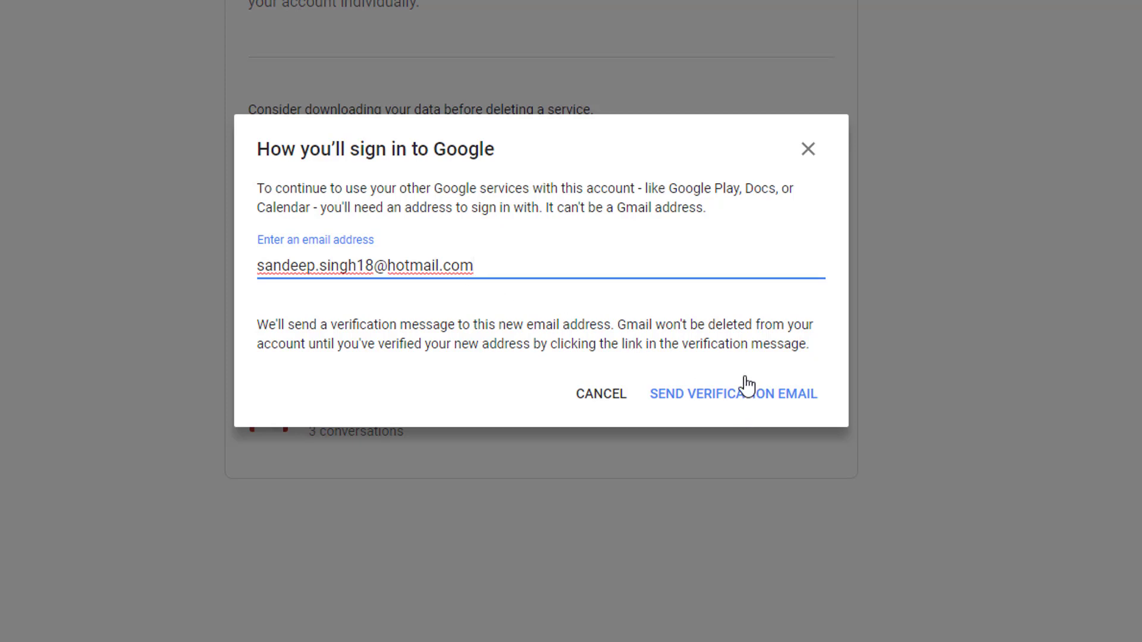
click(747, 403)
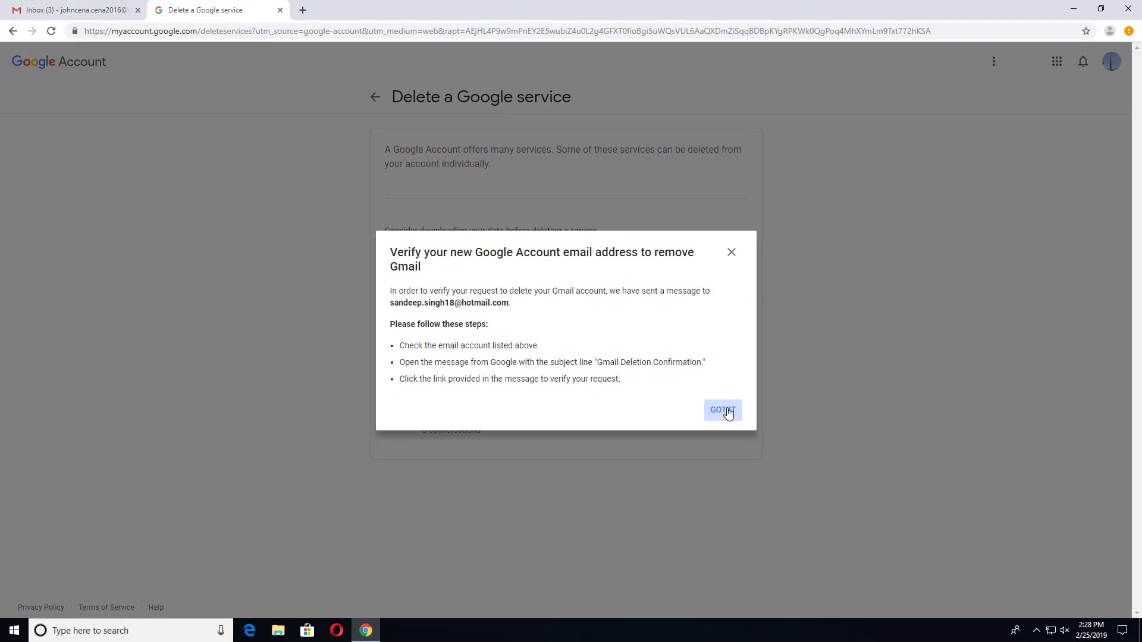
click(728, 412)
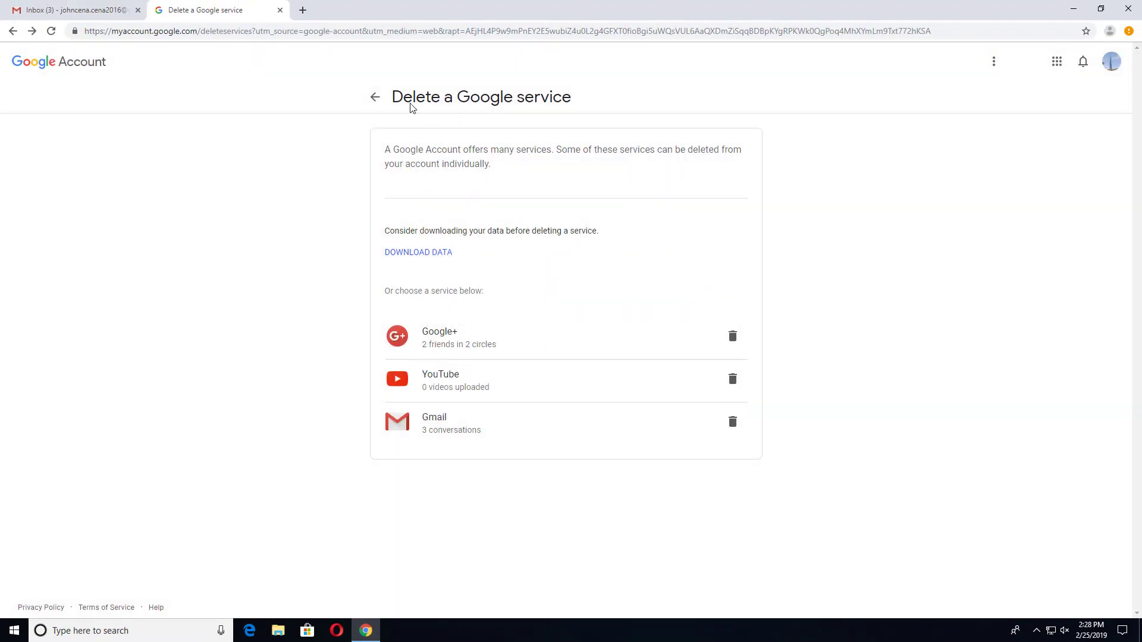
Sign in to Outlook.com in a new tab with the Hotmail address and password
click(302, 11)
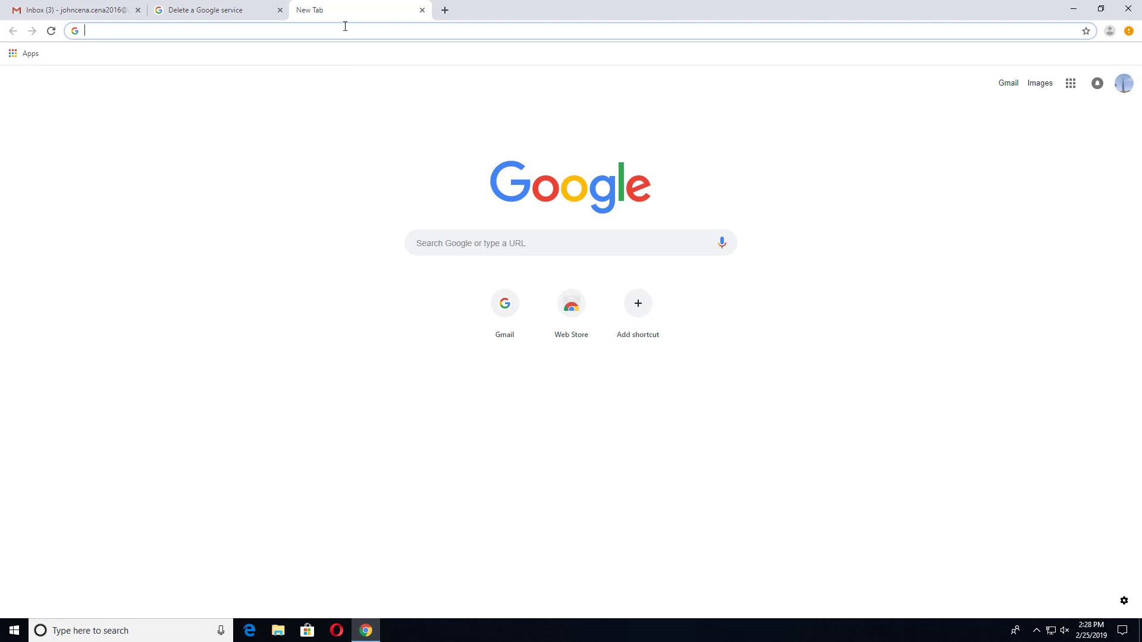
text(outl)
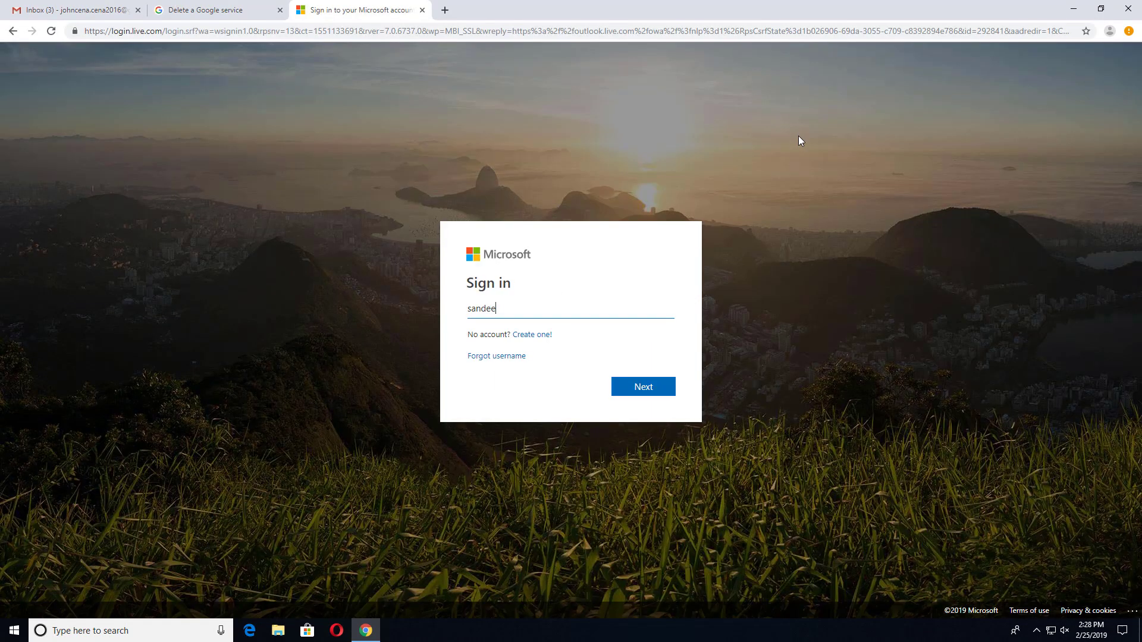
click(642, 387)
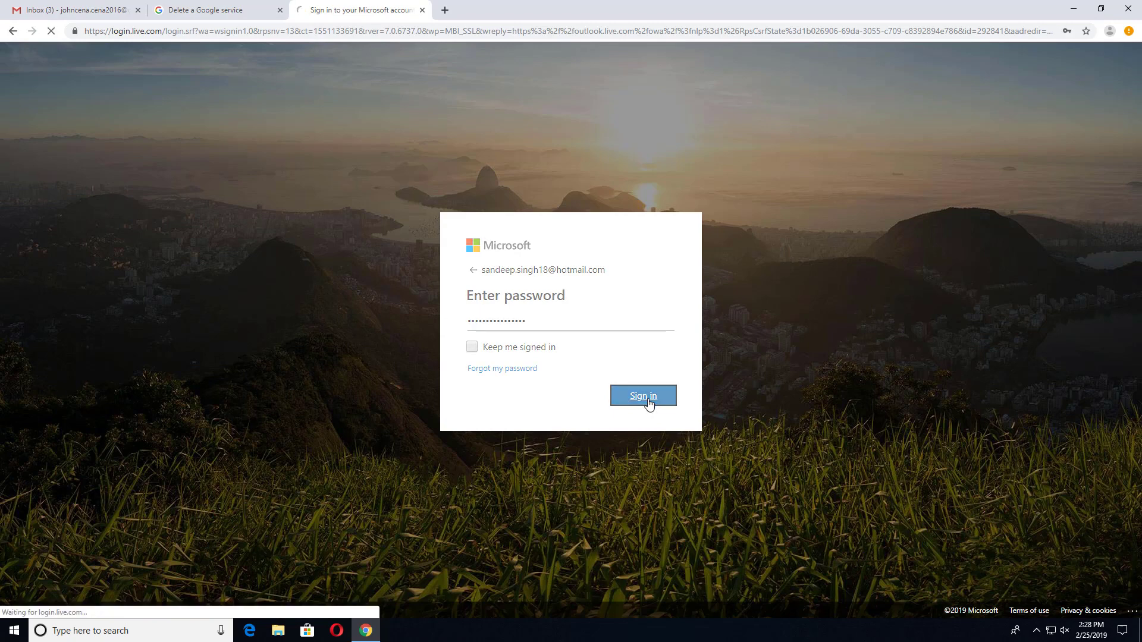
click(644, 393)
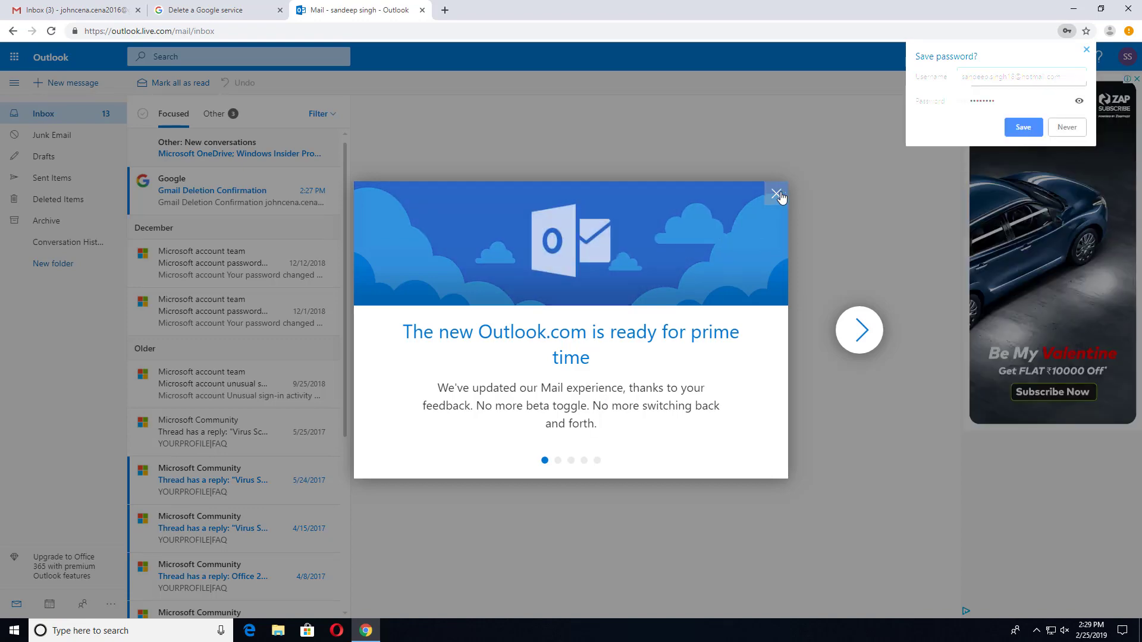
Open Google's Gmail Deletion Confirmation email and follow its confirmation link
click(777, 194)
click(235, 188)
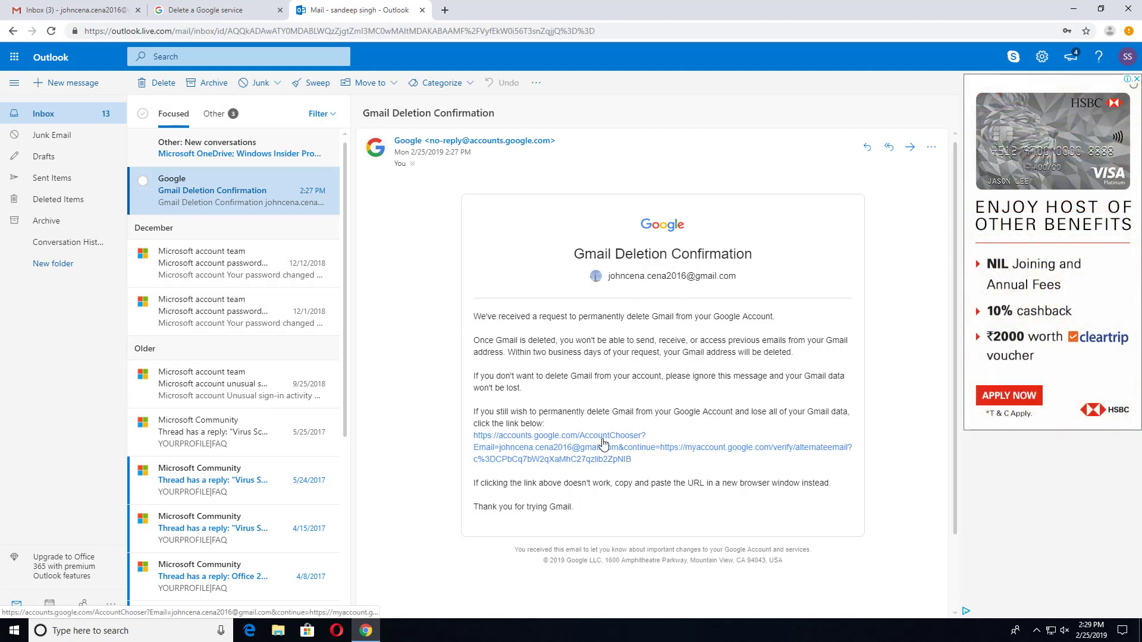
click(603, 443)
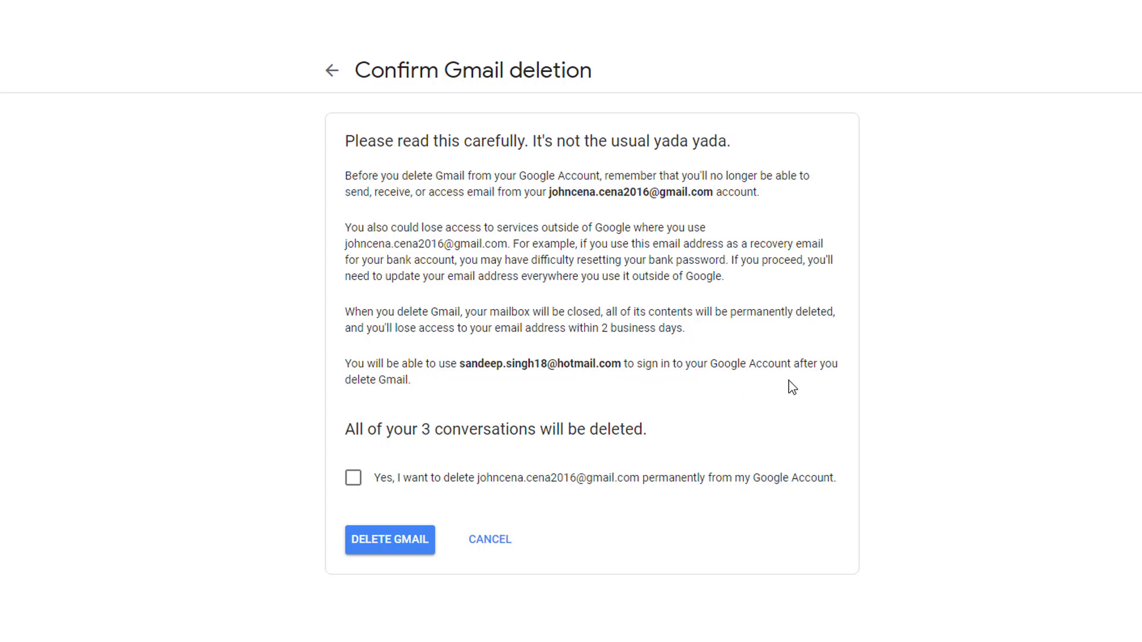
Tick 'Yes, I want to delete', confirm DELETE GMAIL, and finish with DONE
click(353, 479)
click(401, 550)
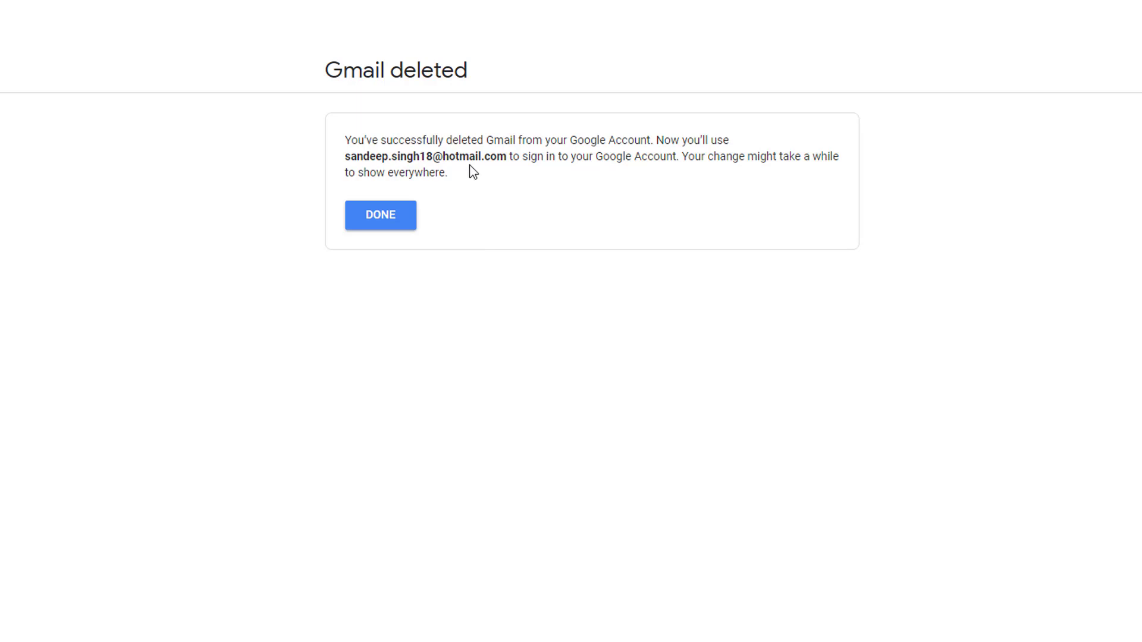
click(376, 216)
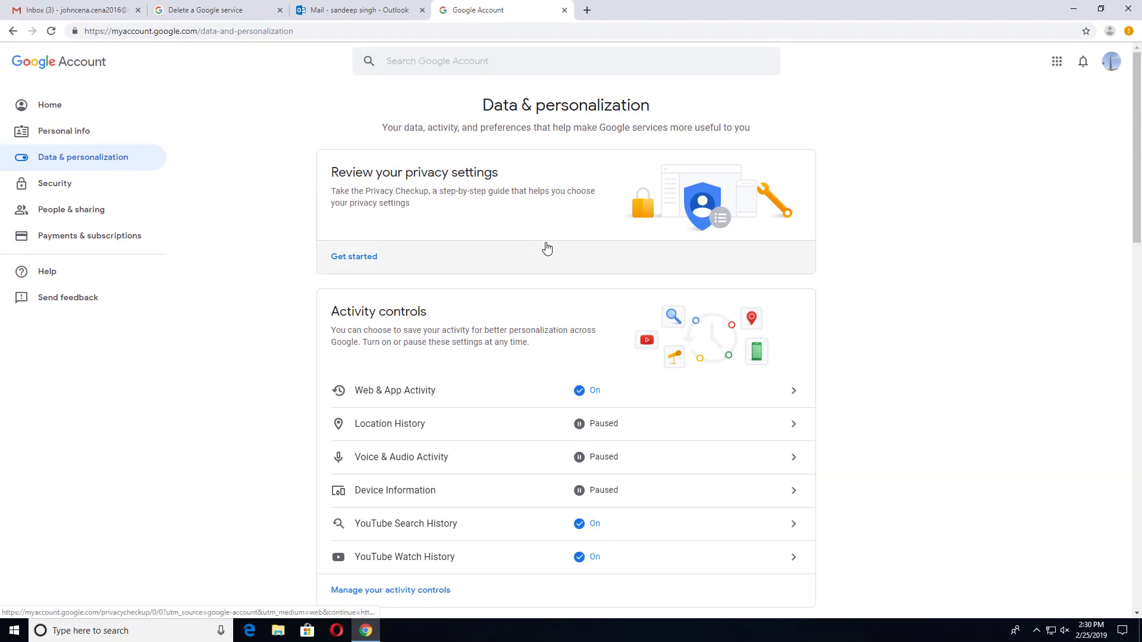
Check that the account card and YouTube now show the Hotmail address, then minimise Chrome
click(1110, 68)
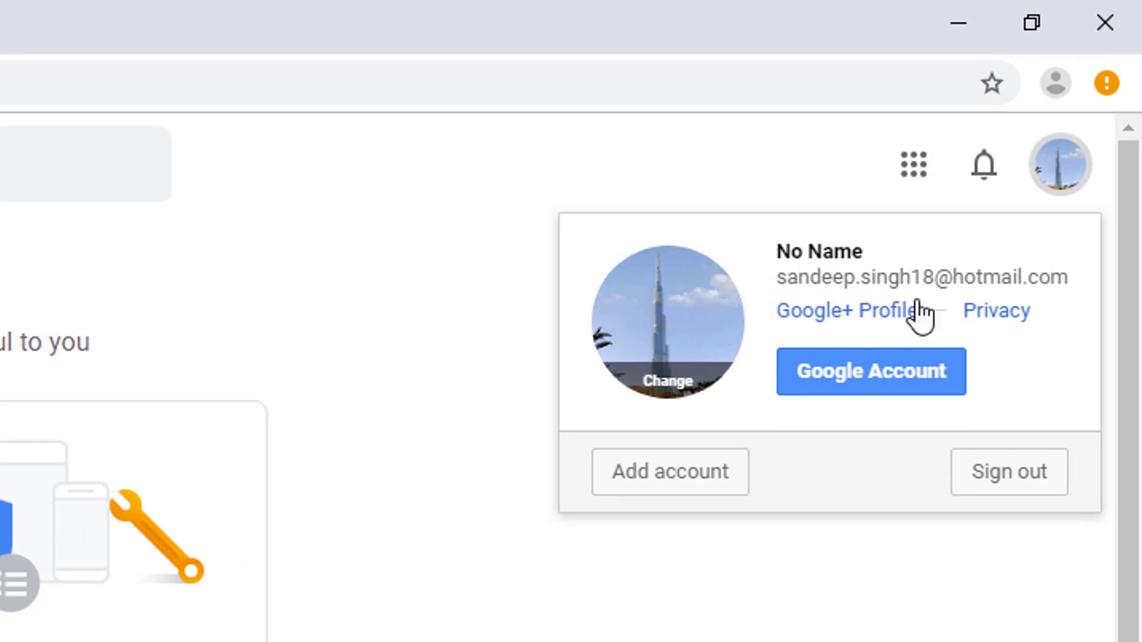
drag(813, 280, 1005, 285)
click(1004, 283)
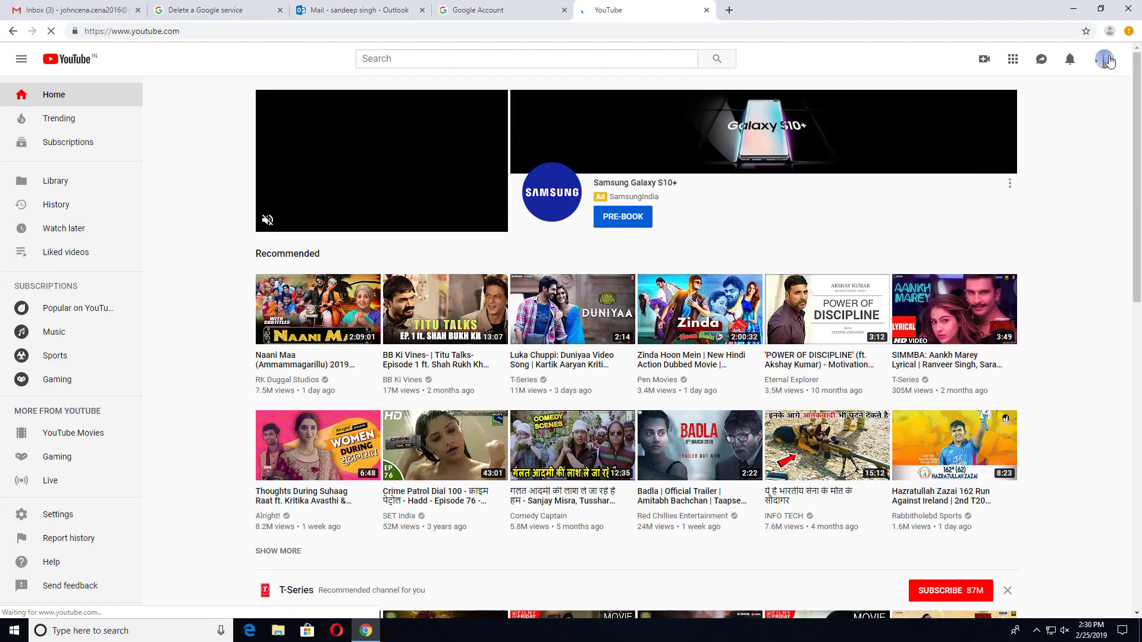
click(1104, 58)
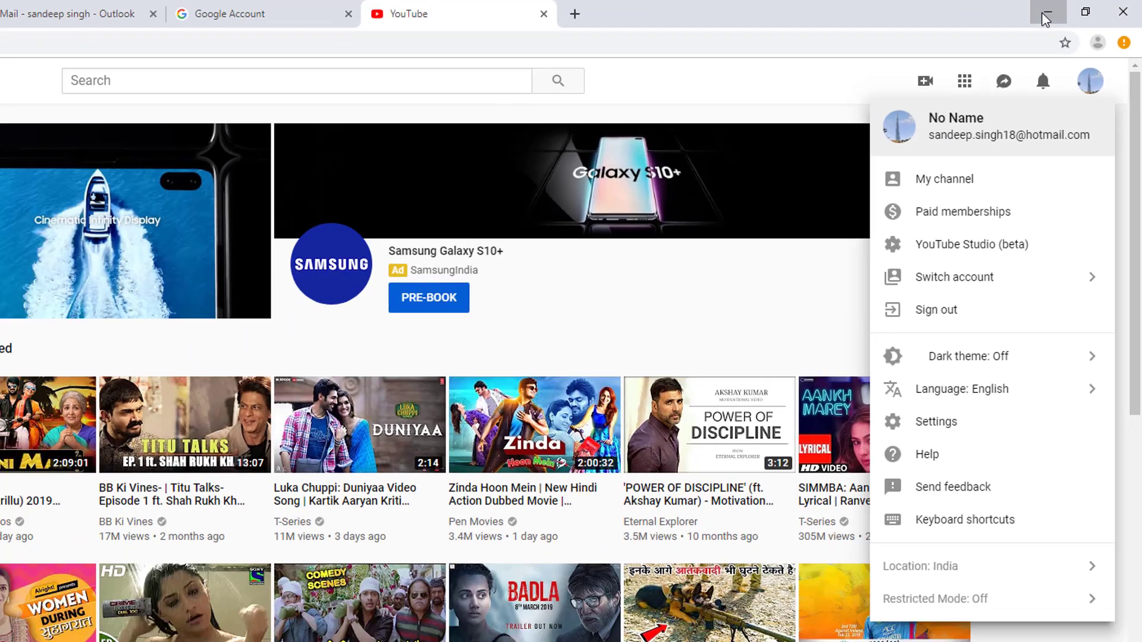
click(958, 23)
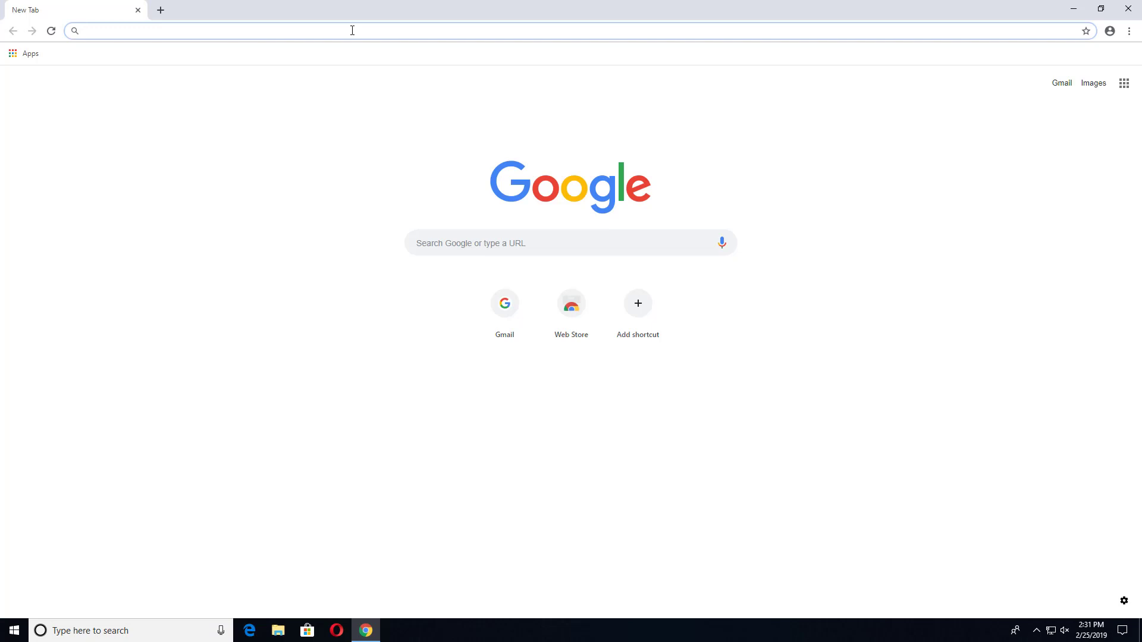
Go to gmail.com and sign in with the Hotmail-based account's password
text(gmail.com)
key(Return)
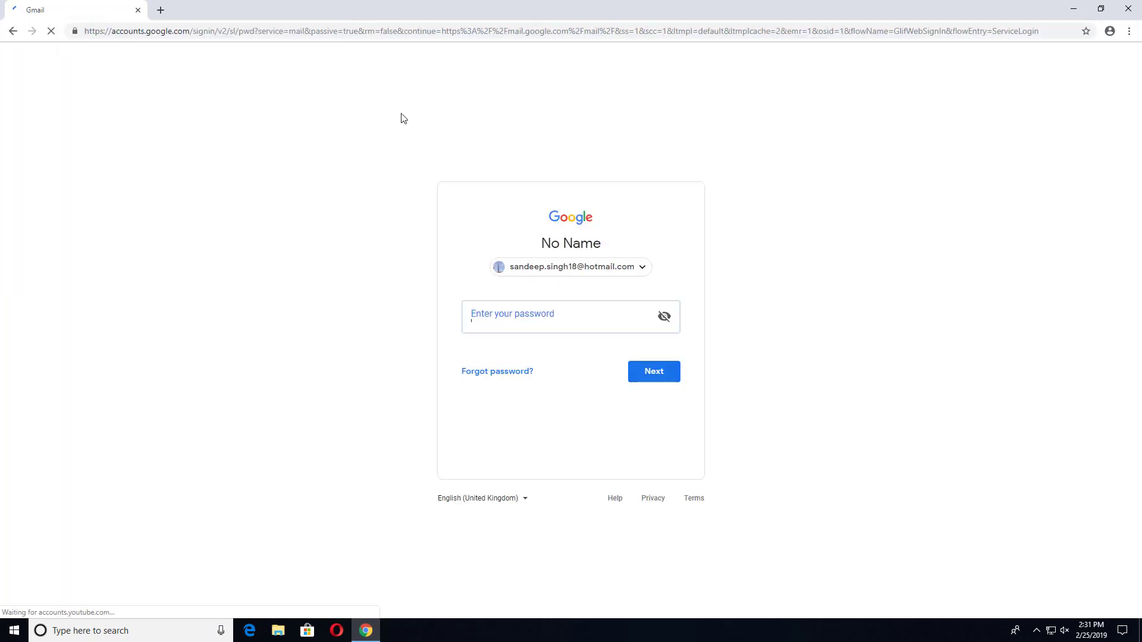
click(564, 273)
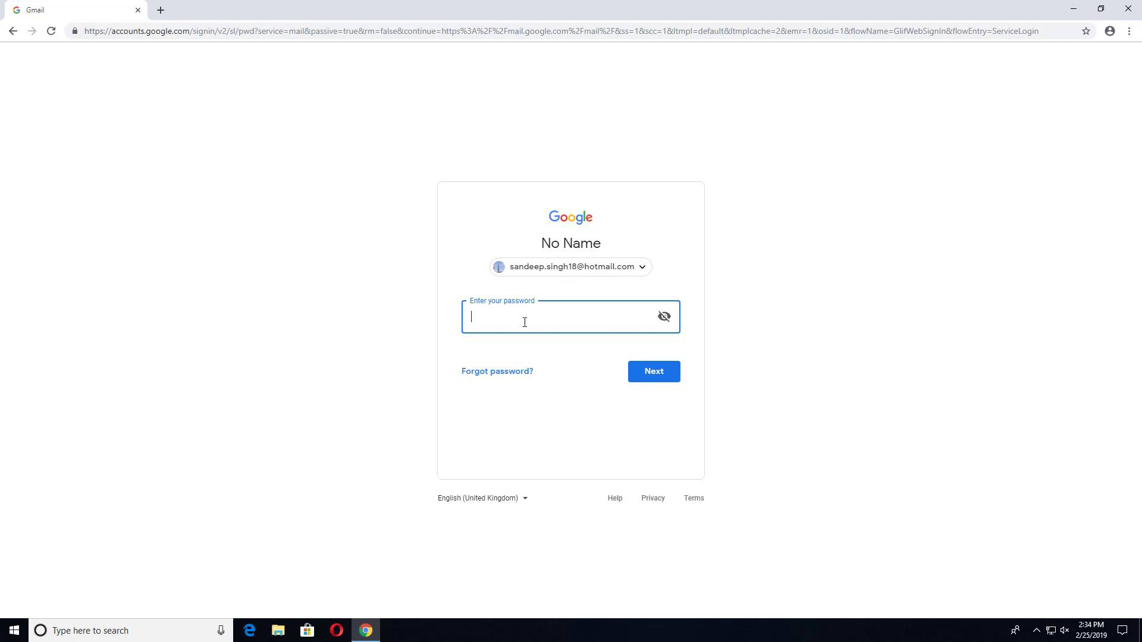
text(••••••••••••)
key(Return)
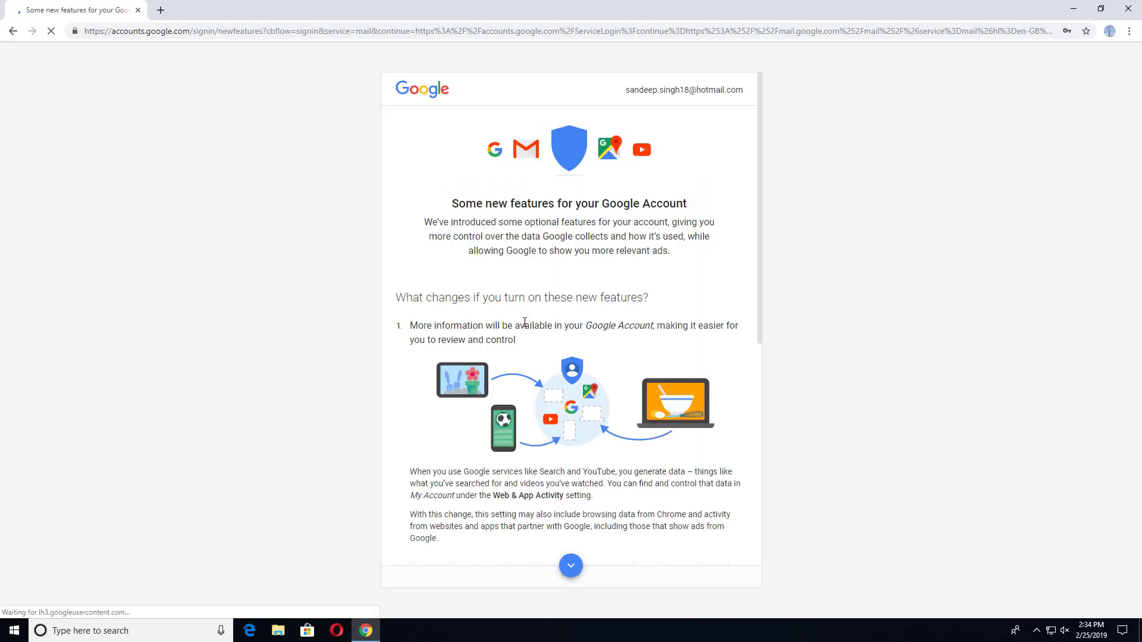
scroll(579, 235, down, 7)
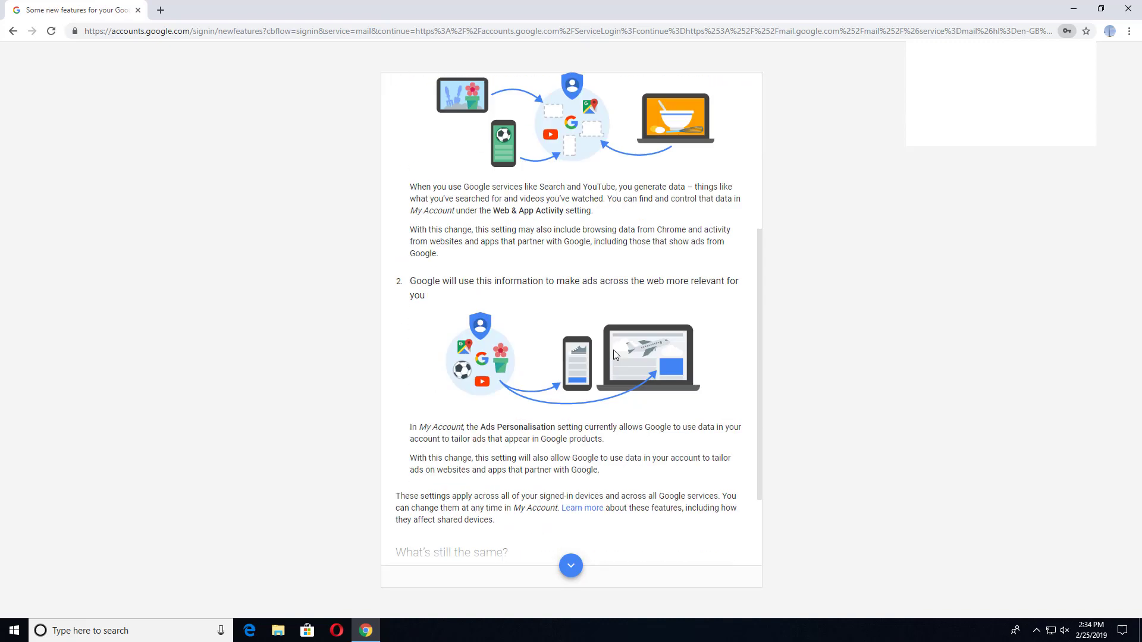
Accept the new features, submit the Gmail address form, and verify with a texted phone code
click(718, 569)
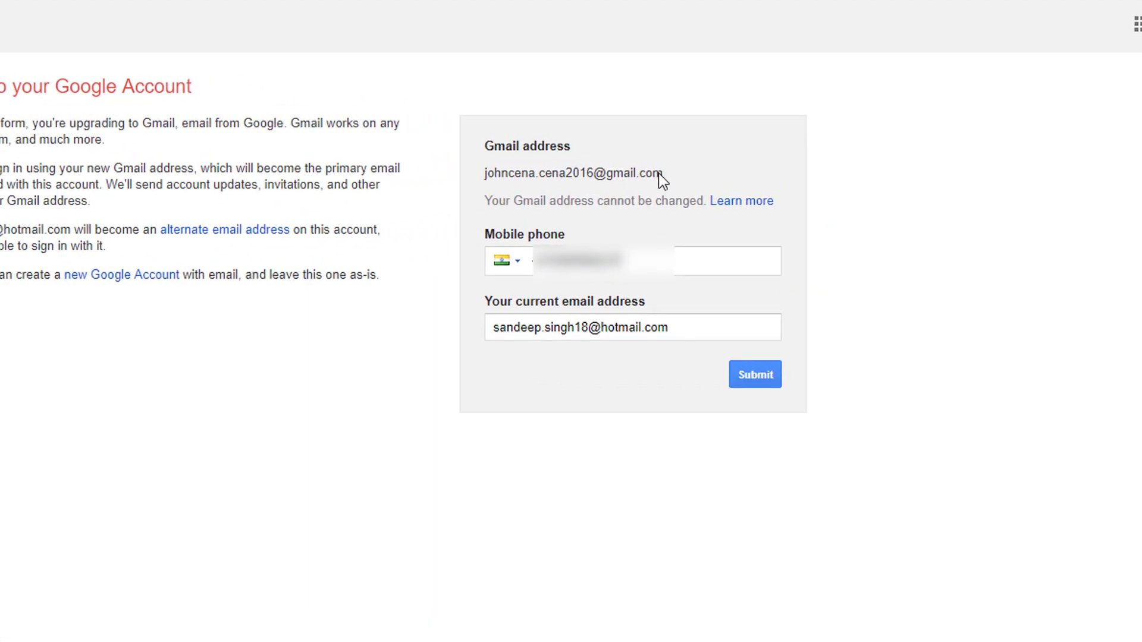
click(760, 378)
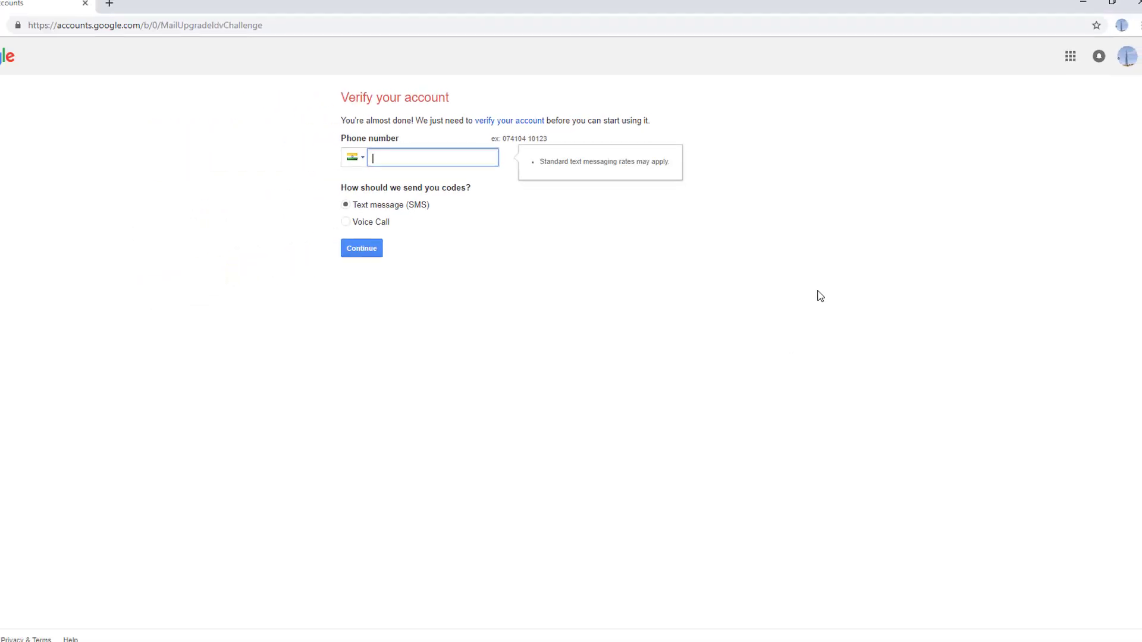
click(465, 176)
click(394, 239)
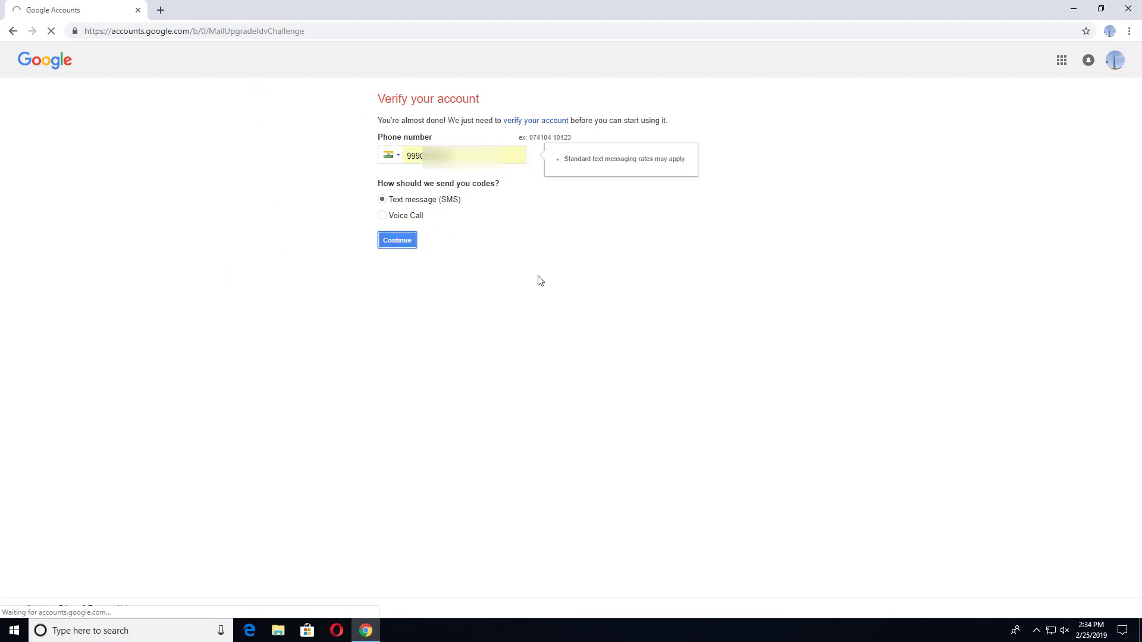
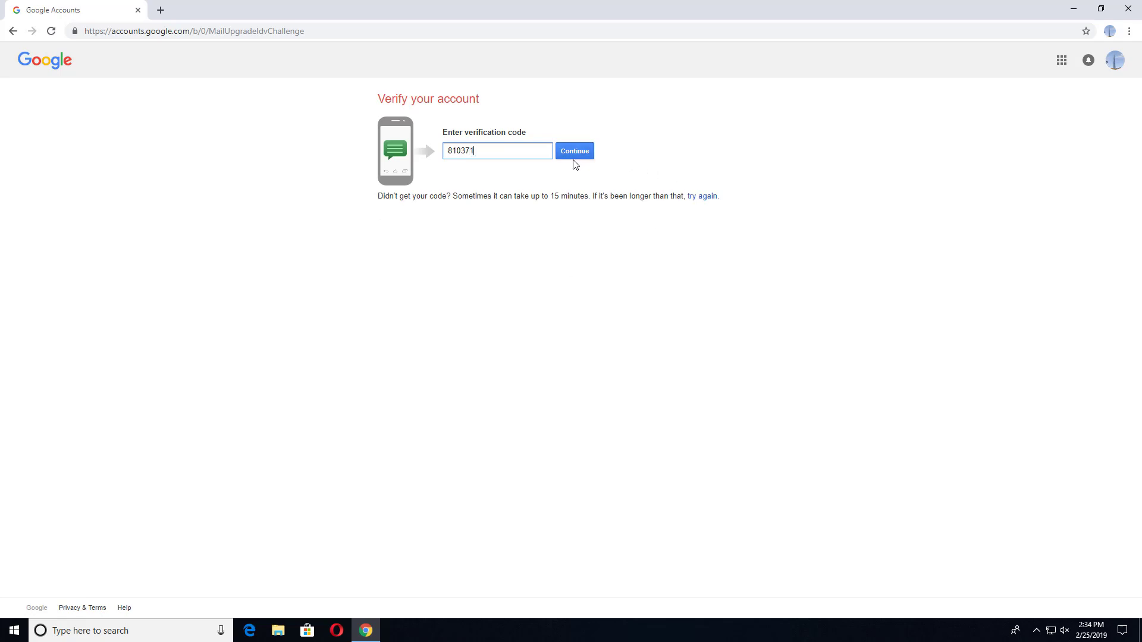
click(575, 156)
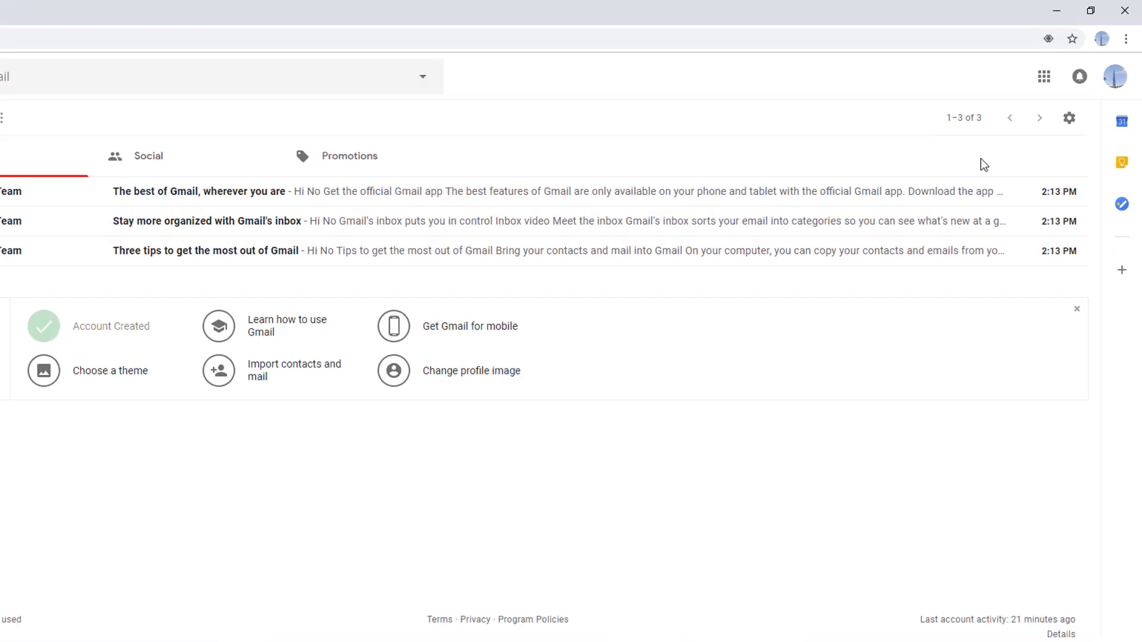
Check the account card shows the new Gmail address, then minimise Chrome to the desktop
click(1114, 79)
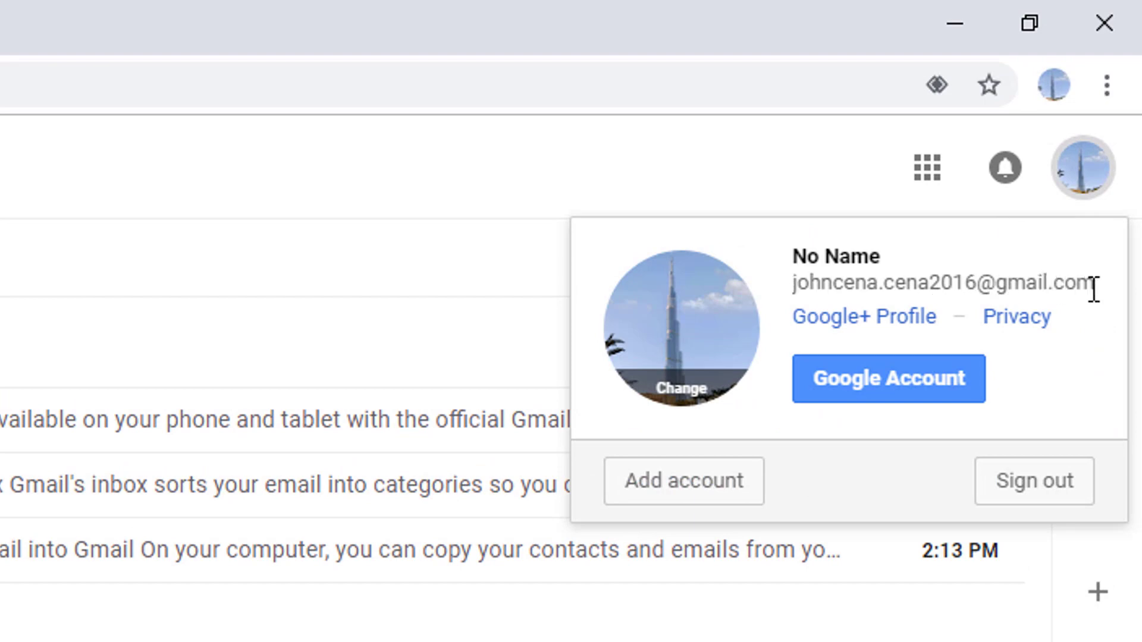
click(453, 227)
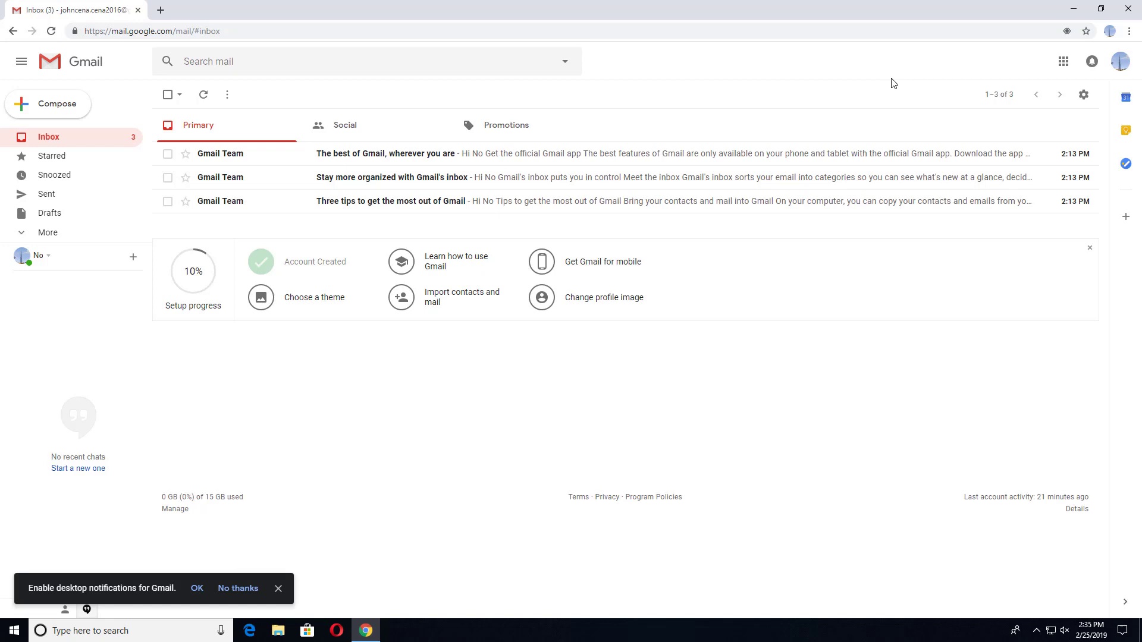
click(1075, 8)
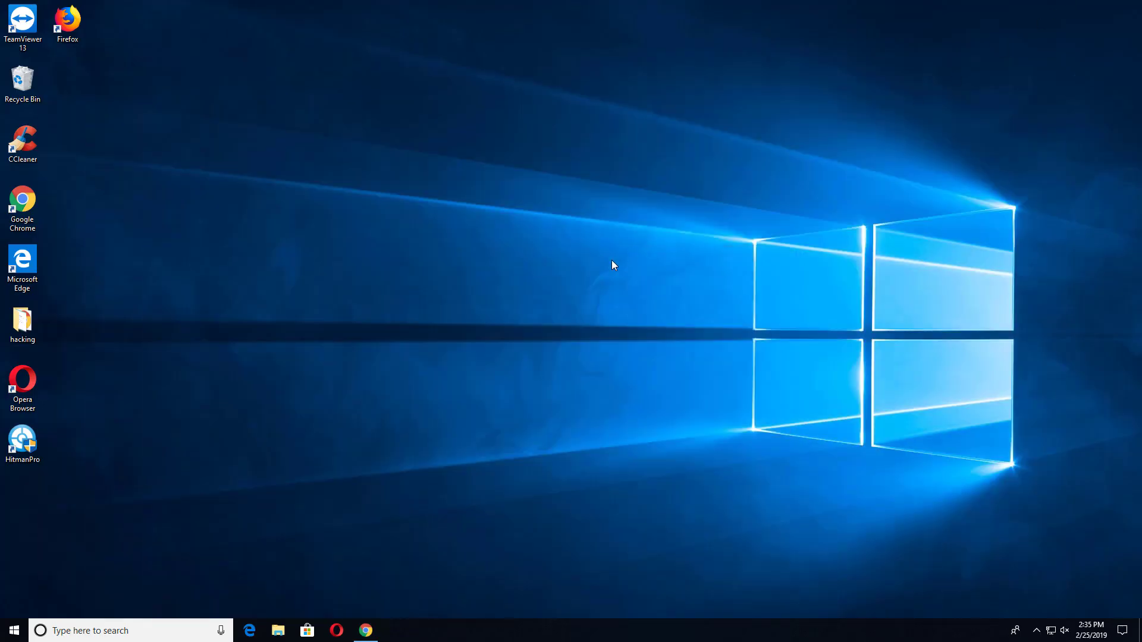